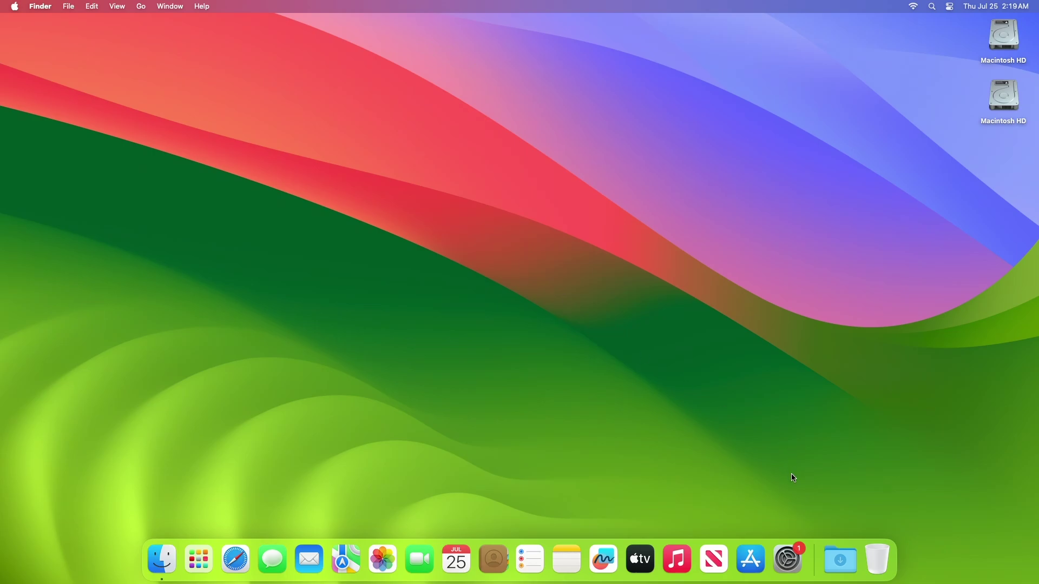
Open the pending software update details listing macOS Sonoma 14.6 and Safari 18.0 Seed 2.
click(789, 560)
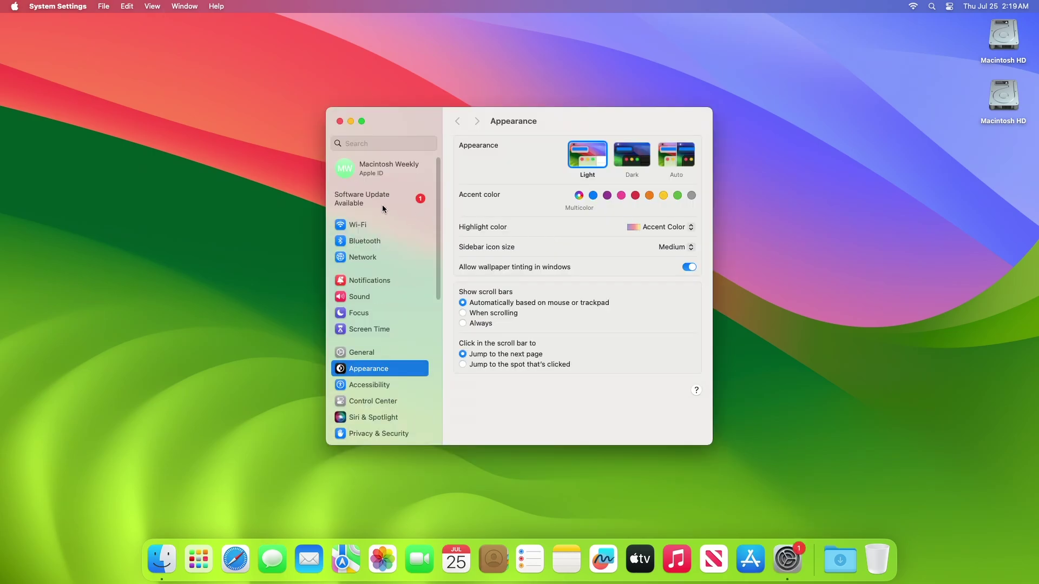
click(382, 205)
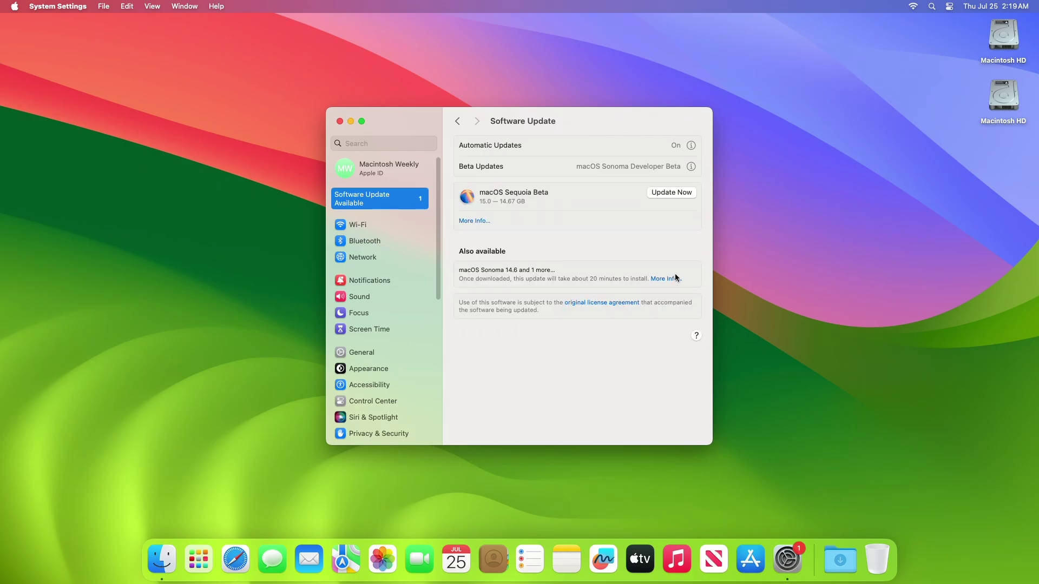
click(671, 278)
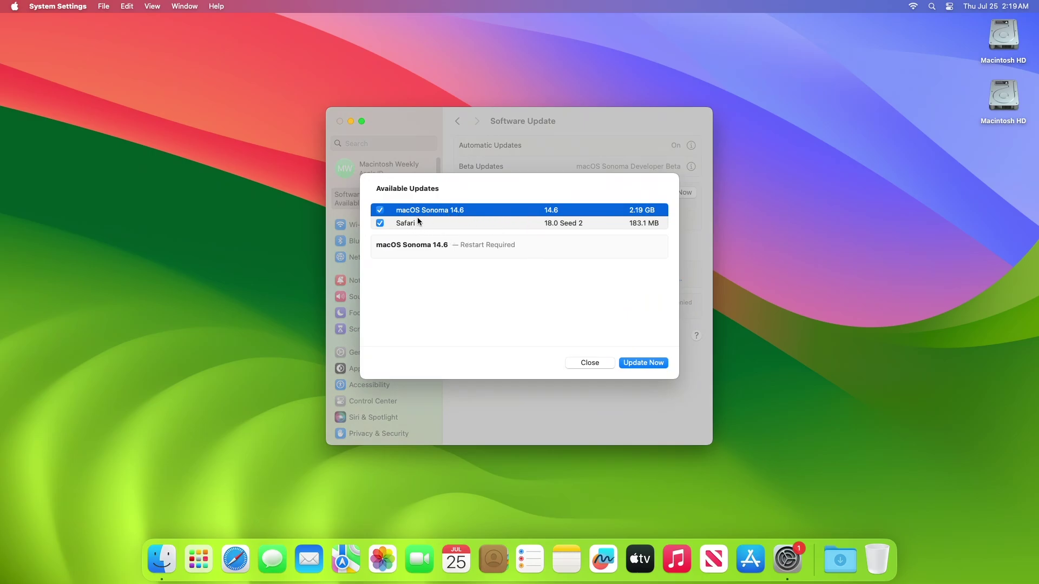
Start the macOS Sonoma 14.6 update, agreeing to the license and authenticating with the password.
click(648, 364)
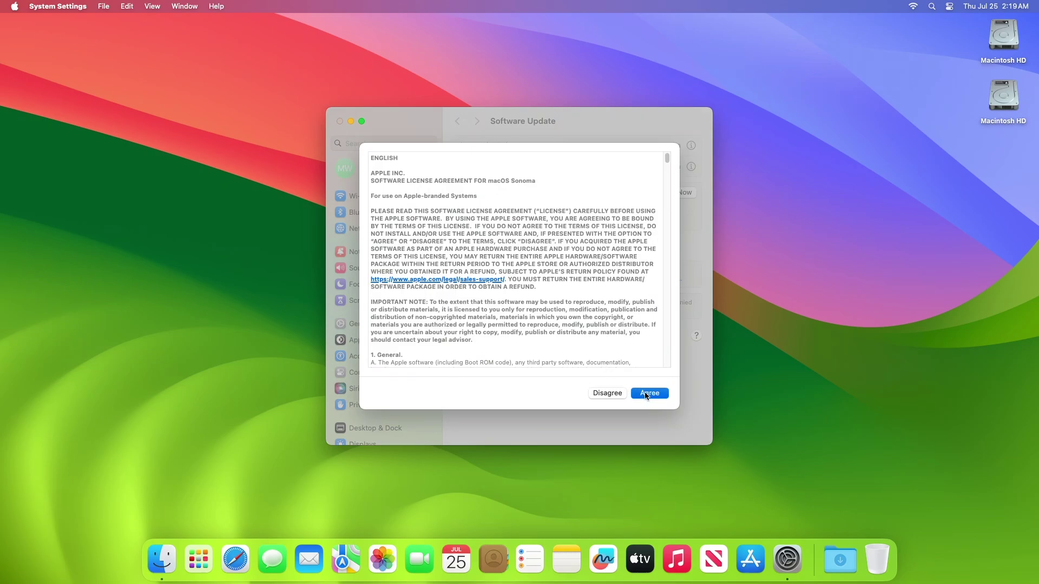
click(647, 393)
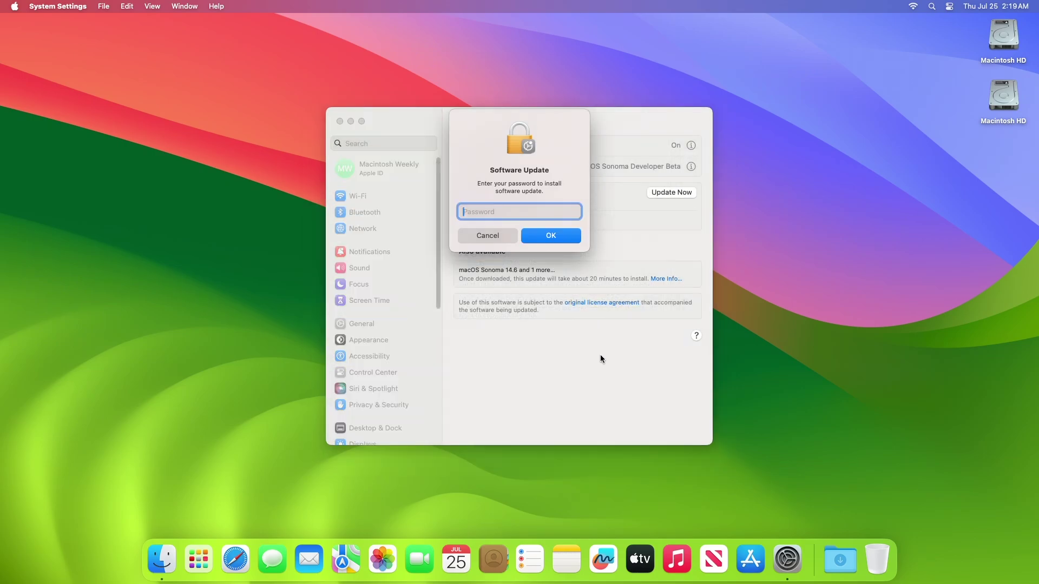
text(•)
text(•••)
key(Return)
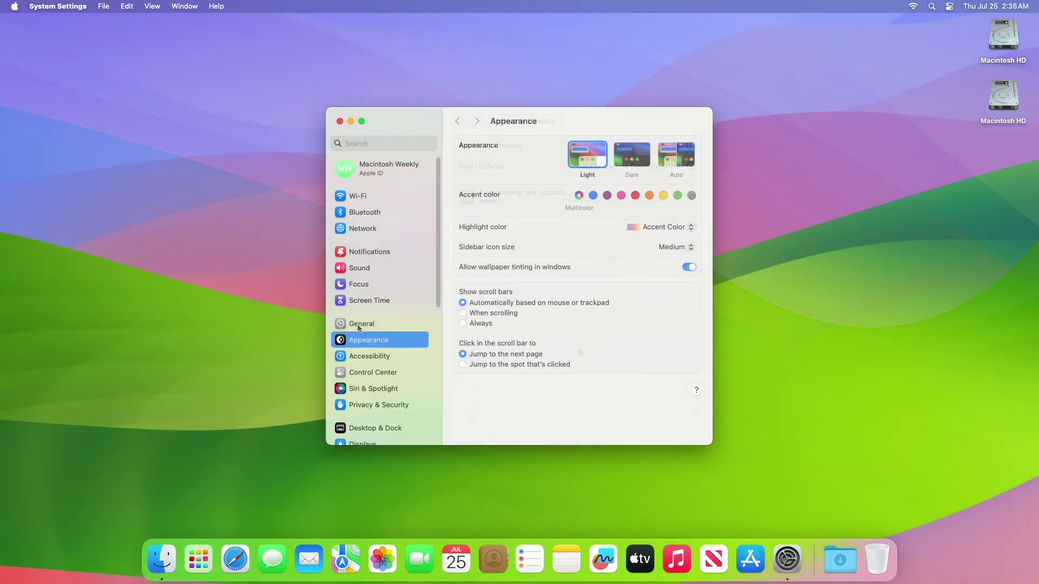
Check General > About for the macOS version and build number, 14.6 (23G80).
click(358, 327)
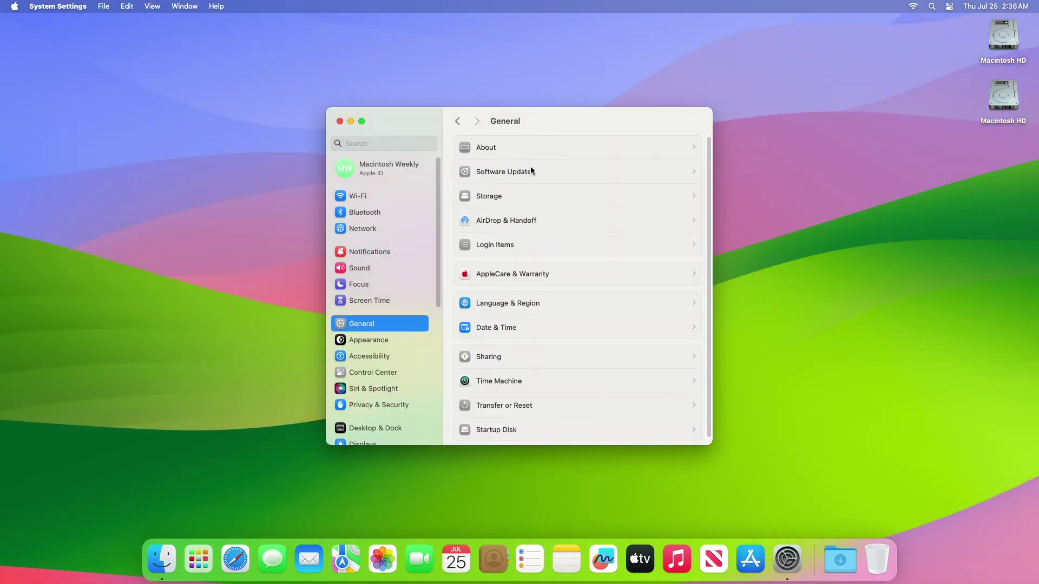
click(537, 148)
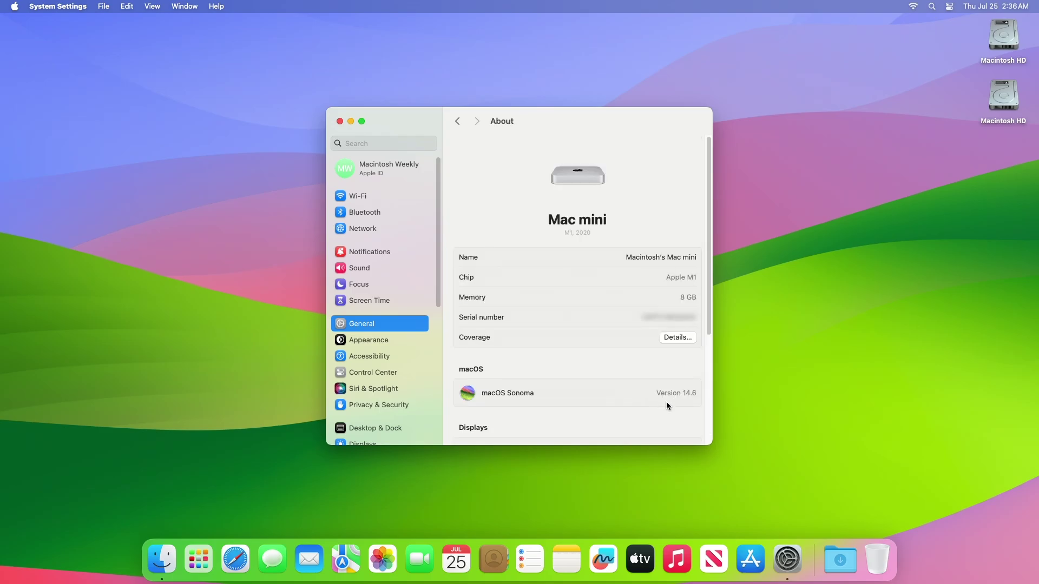
click(669, 392)
Close the System Settings window.
click(340, 121)
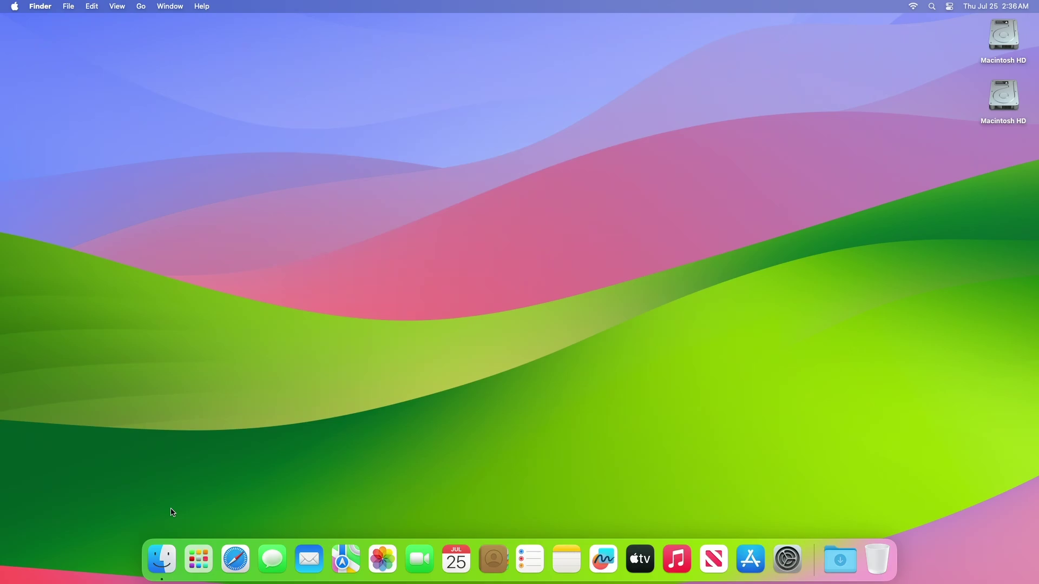
click(162, 559)
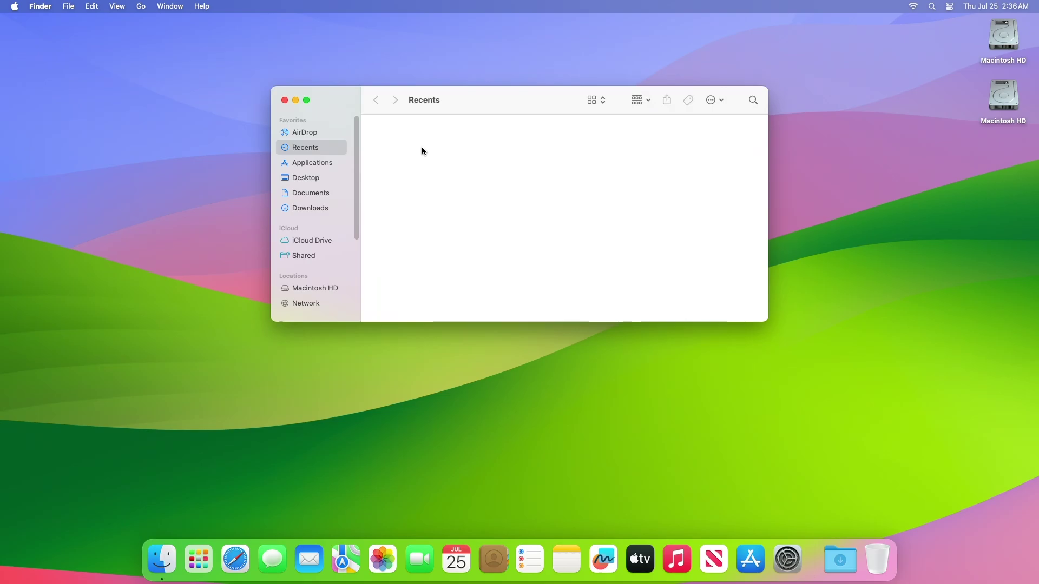
key(super+w)
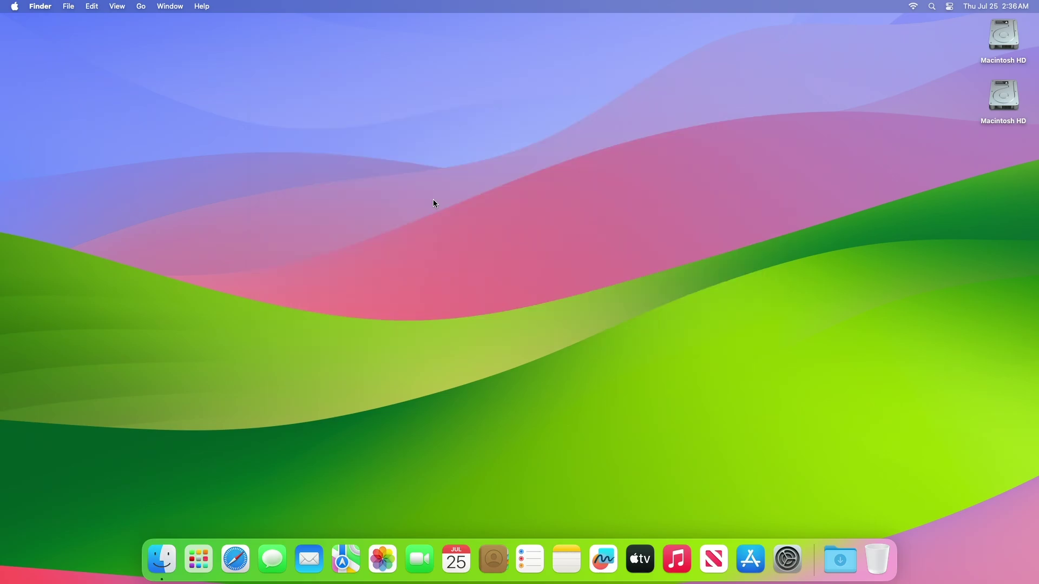